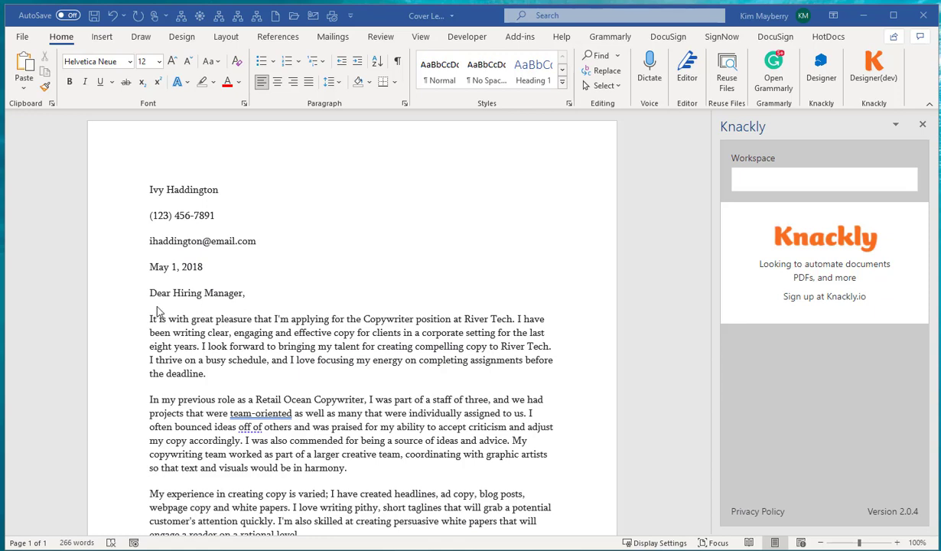
- Sign in to the knacklytryout workspace with the account email and password
left_click(760, 180)
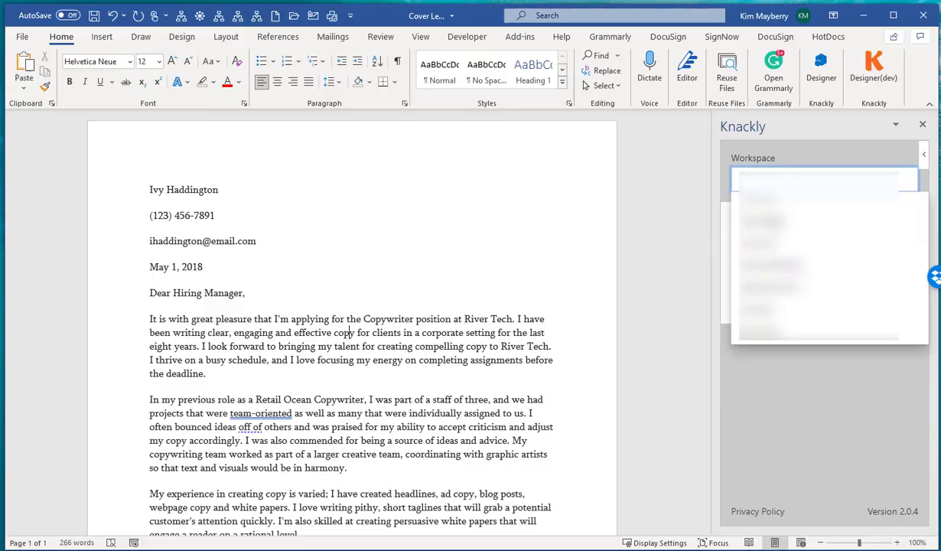
left_click(773, 265)
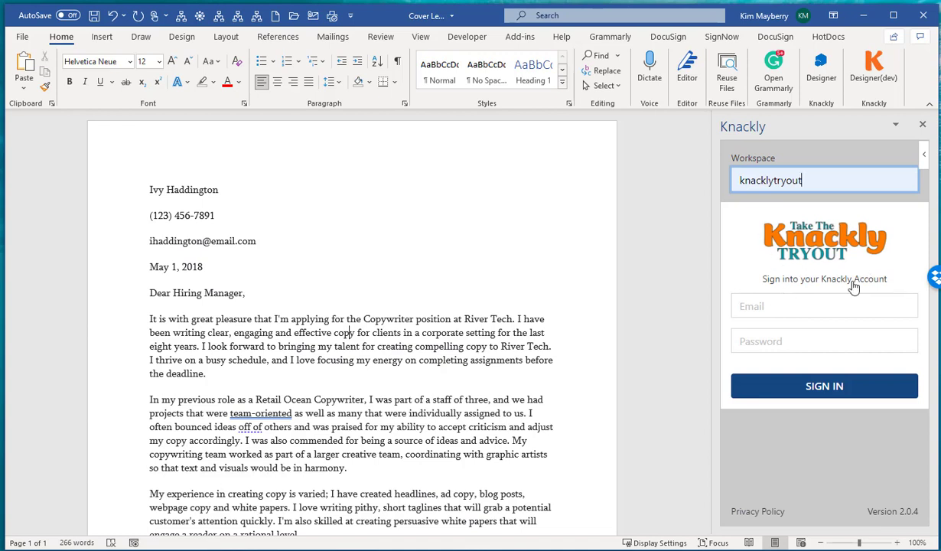
left_click(769, 306)
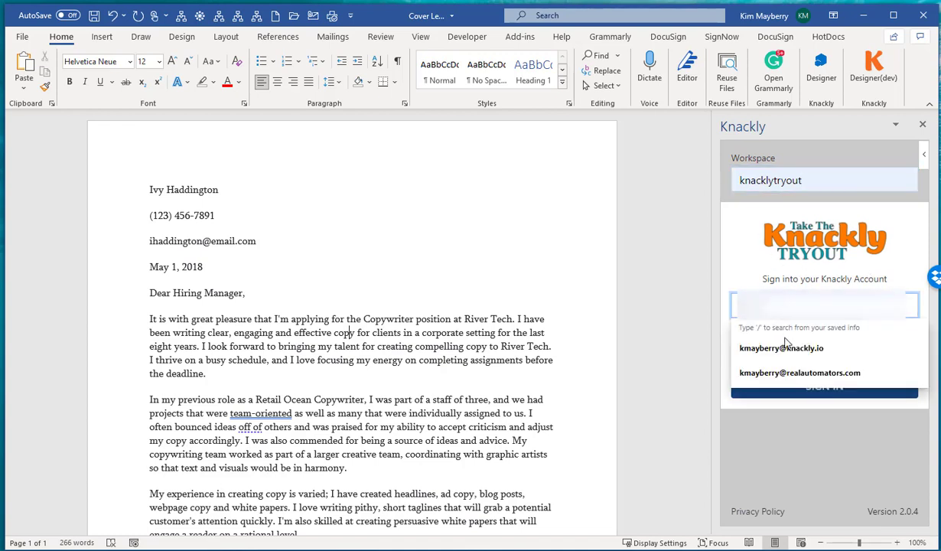
left_click(761, 346)
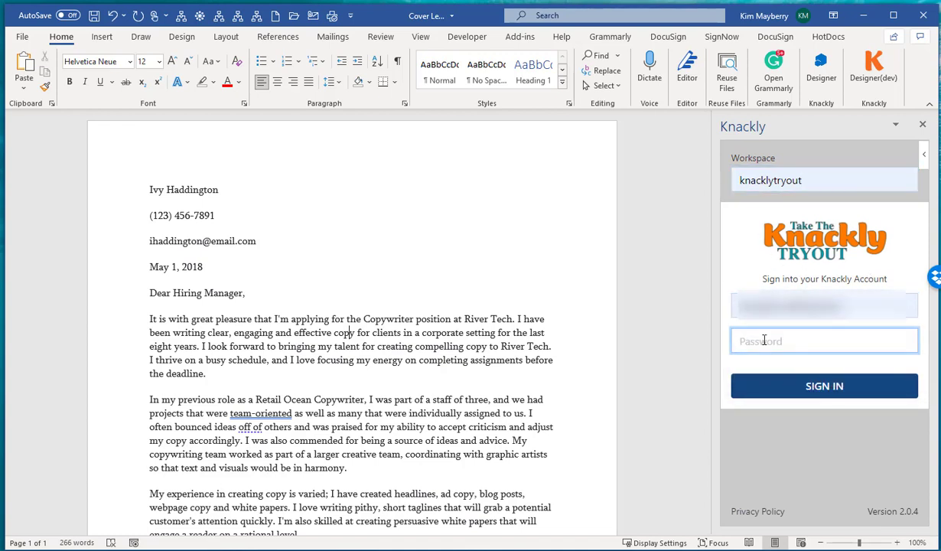
type("•••")
left_click(795, 376)
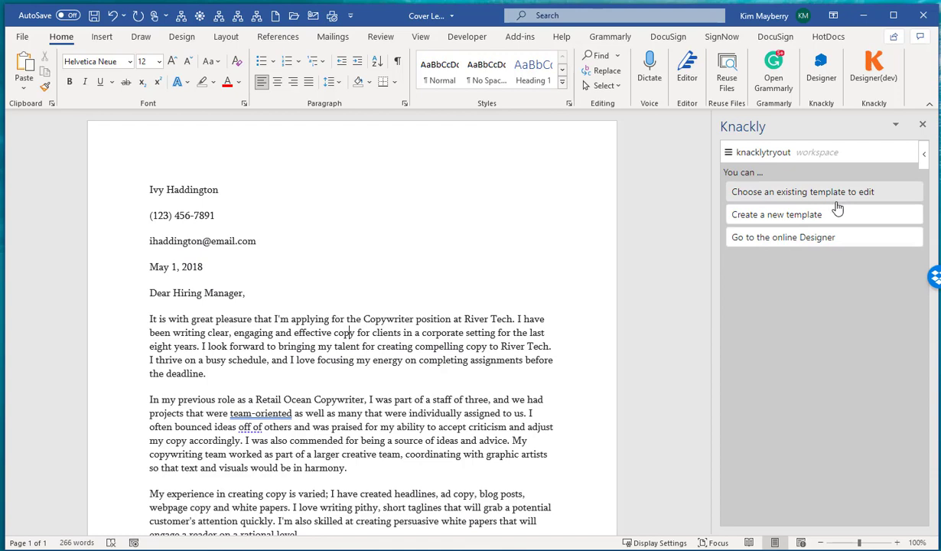
- Start a new template named CoverLetter with CompanyDocuments as its base model
left_click(768, 224)
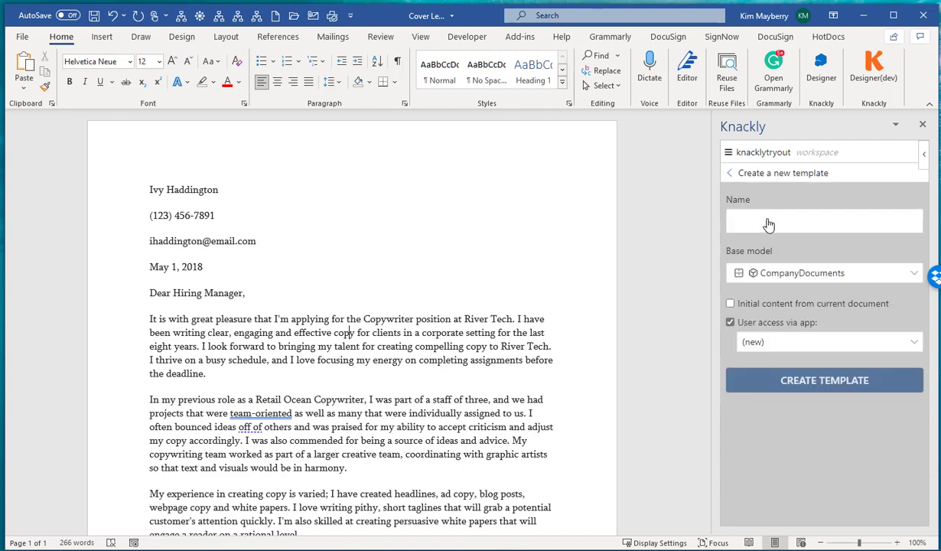
left_click(768, 222)
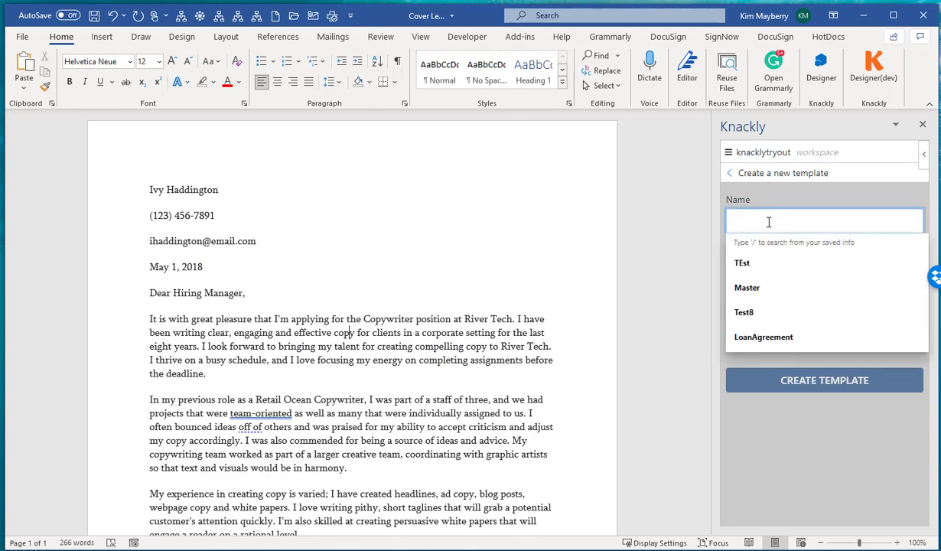
type("CoverLetter")
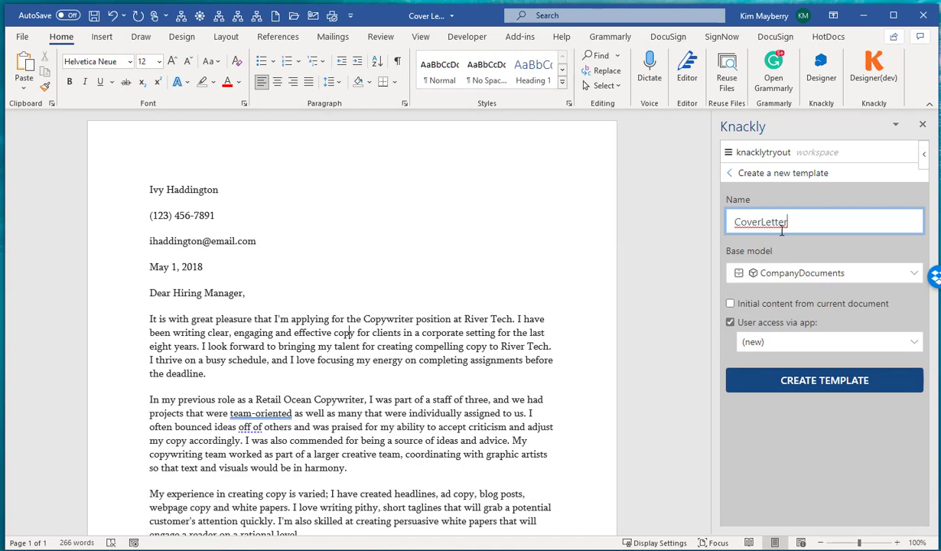
left_click(772, 275)
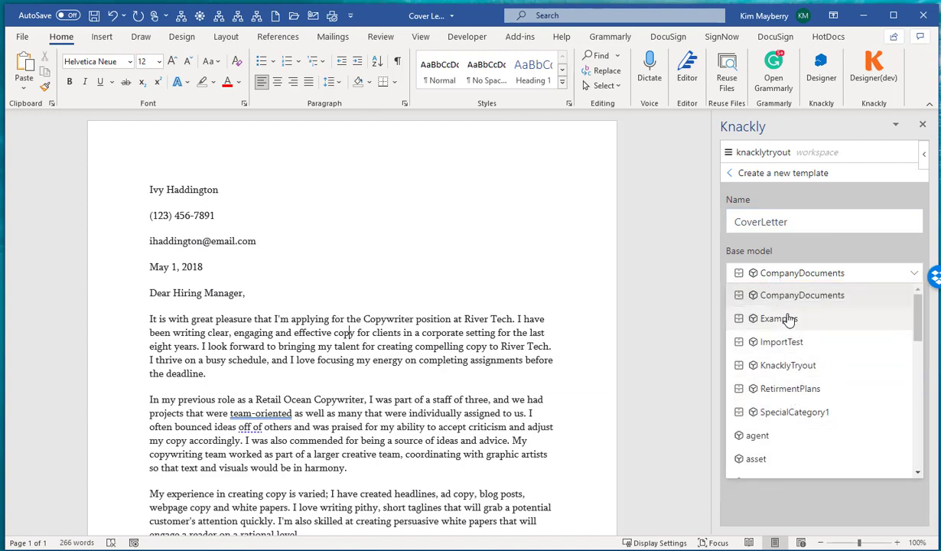
left_click(822, 306)
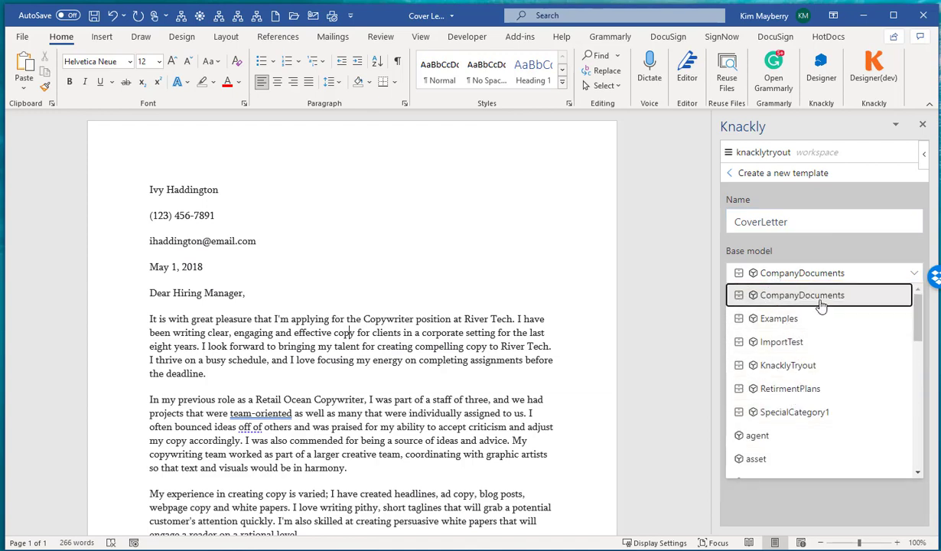
left_click(822, 303)
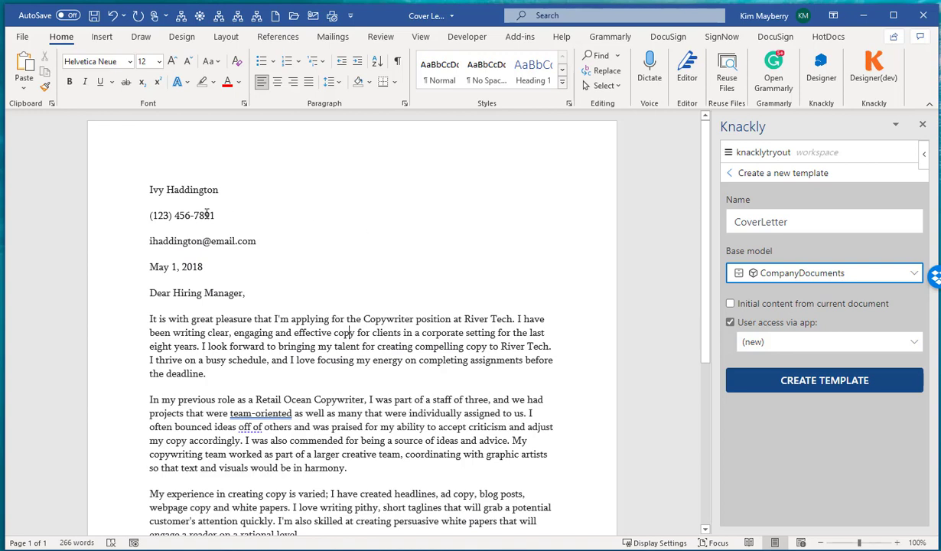
- Create the template with initial content from the current document and user access through the New Client app
left_click(730, 304)
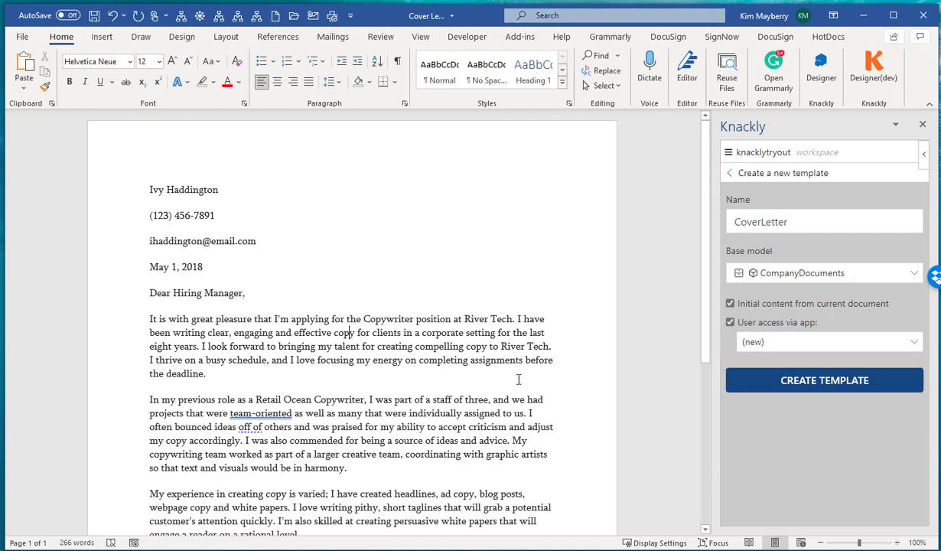
left_click(756, 344)
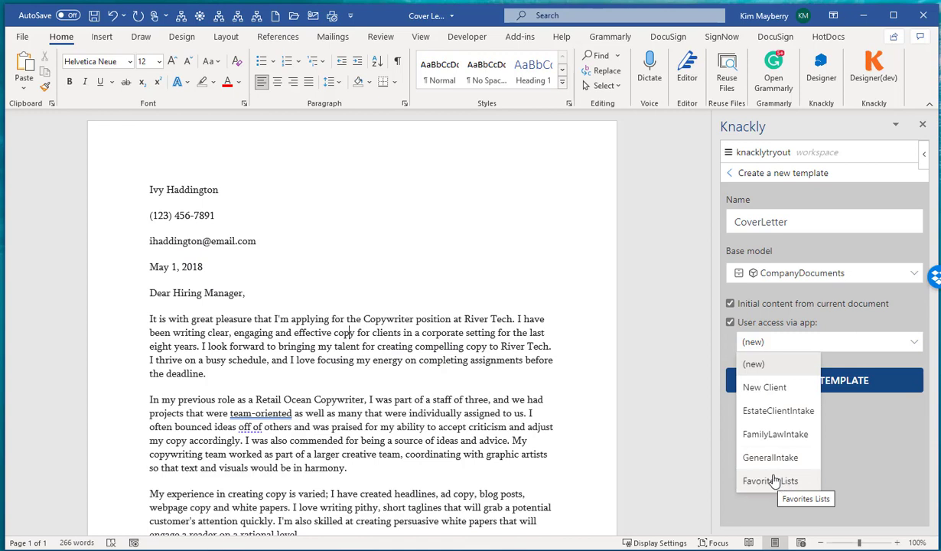
left_click(763, 388)
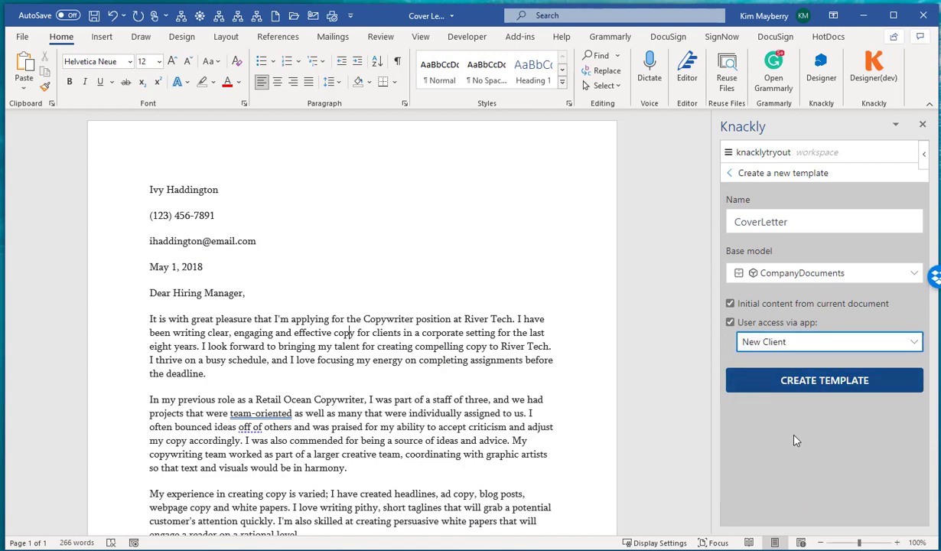
left_click(827, 383)
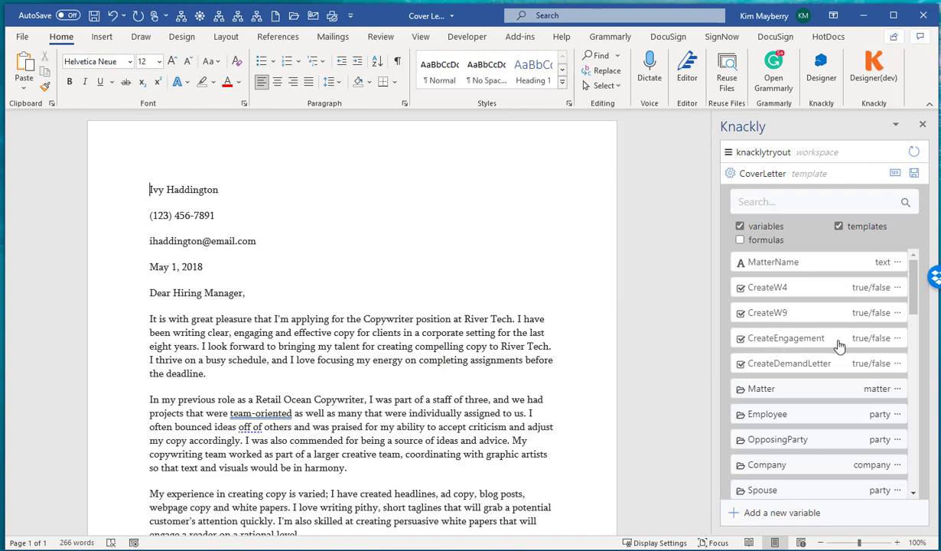
- Insert the Client FirstName variable at the start of the letter's first line and save the template
scroll(826, 360, "down", 3)
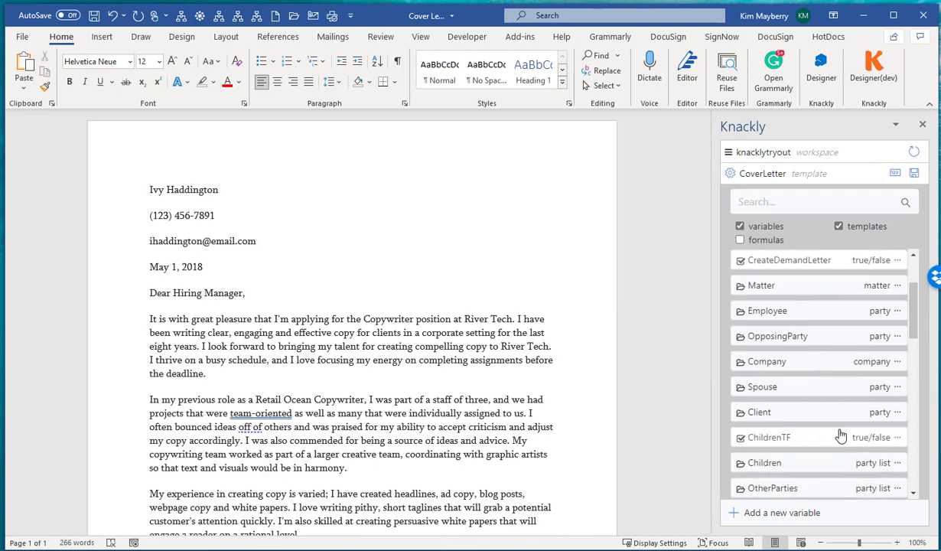
left_click(789, 414)
scroll(794, 405, "down", 2)
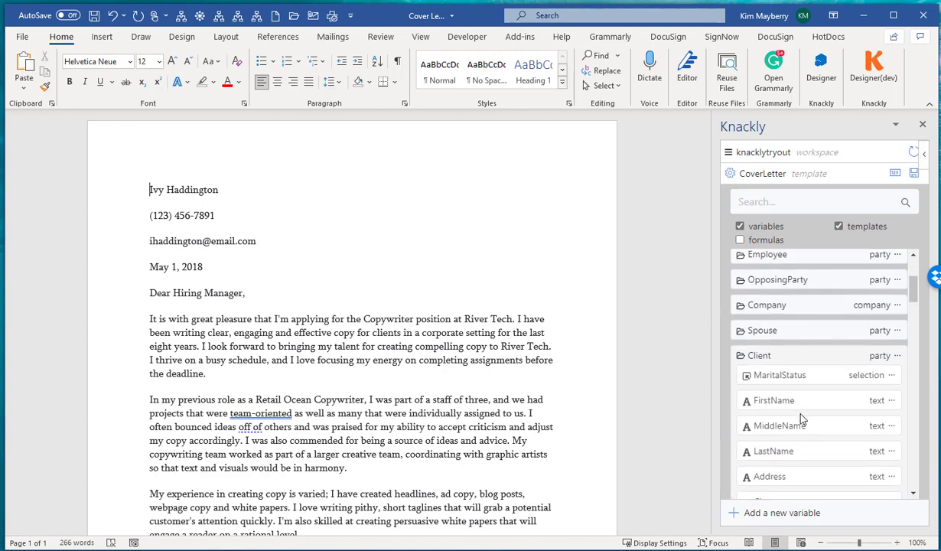
left_click(794, 404)
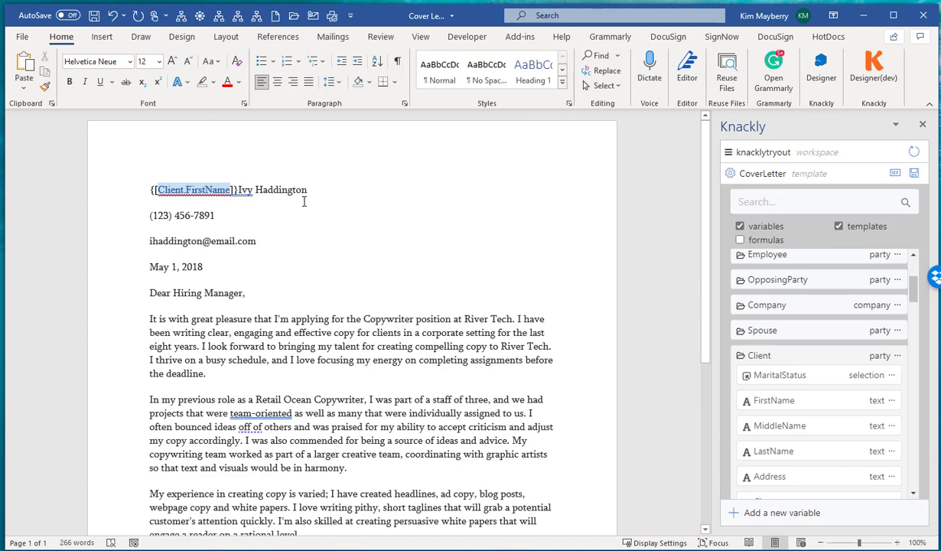
left_click(915, 174)
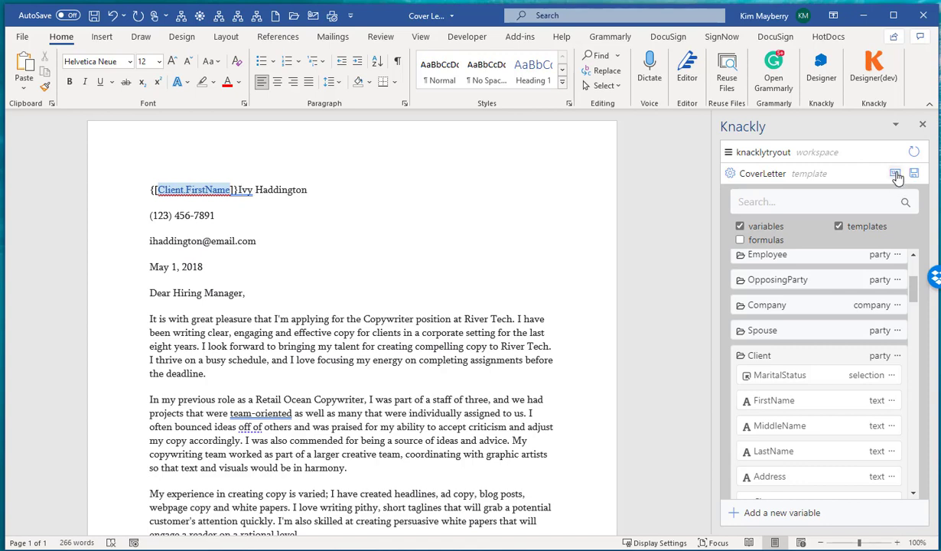
- Change the inserted field to Client.FirstName1 and try to save the template
left_click(231, 190)
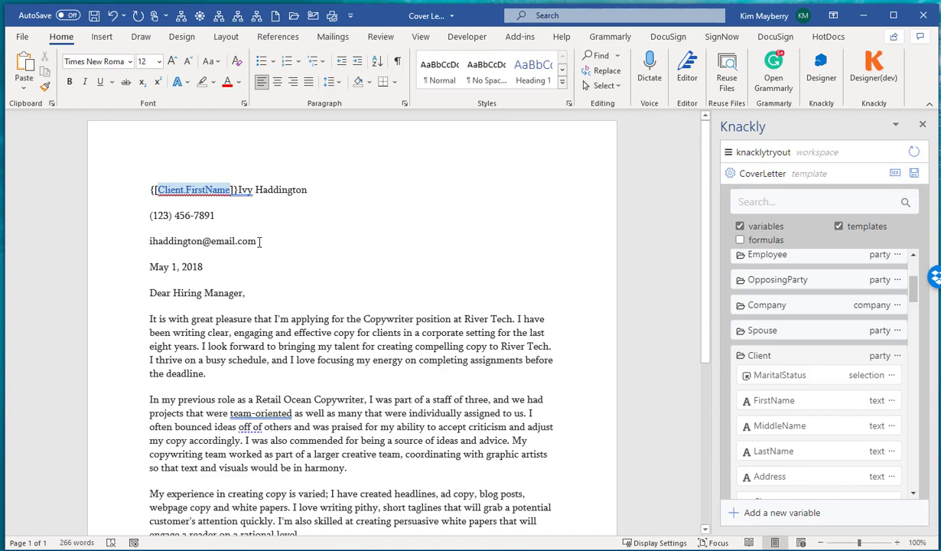
type("1")
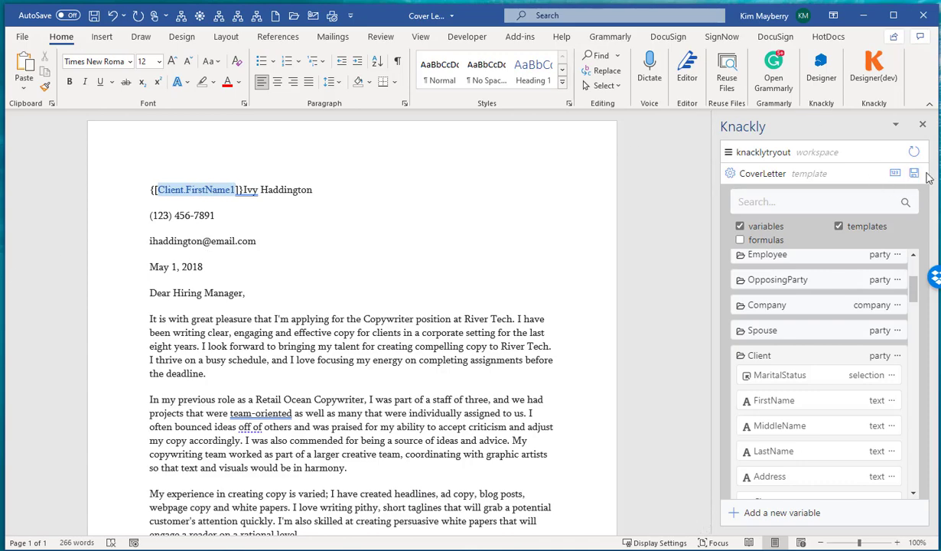
left_click(915, 175)
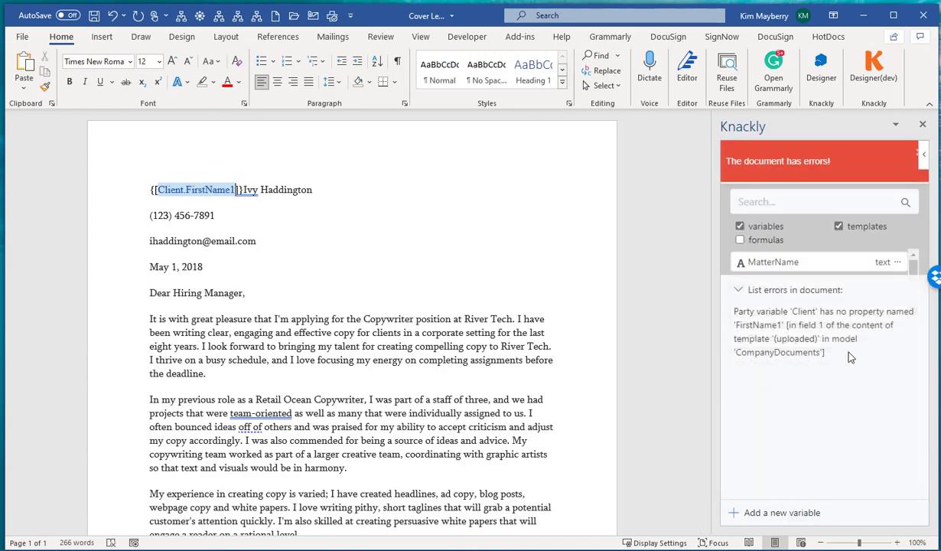
- Correct field number 1 to Client.FirstName using Go To Field and refresh the workspace
left_click(895, 172)
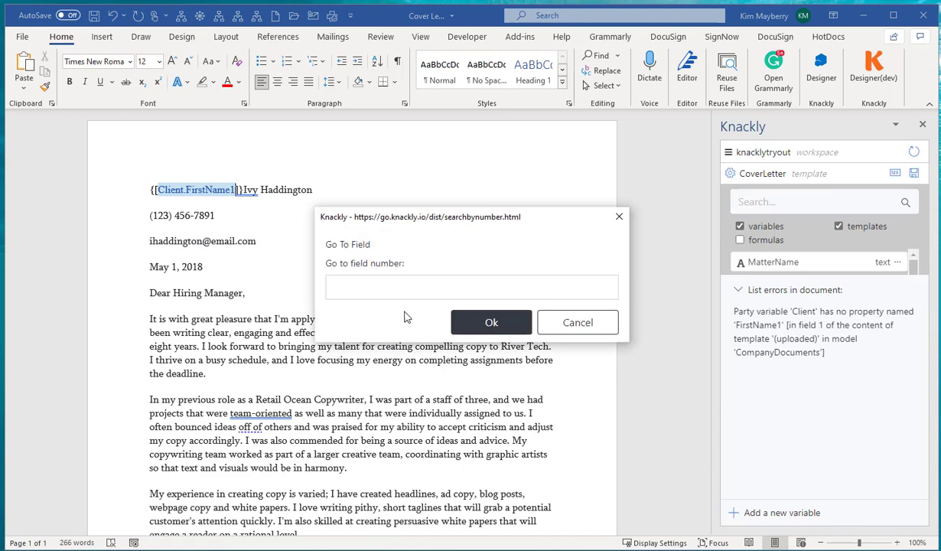
left_click(399, 290)
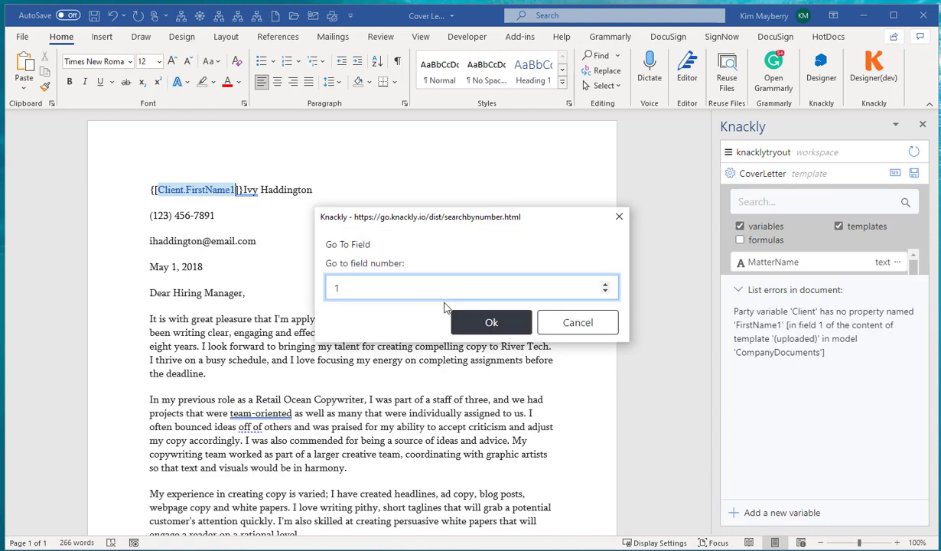
left_click(491, 322)
left_click_drag(227, 190, 232, 190)
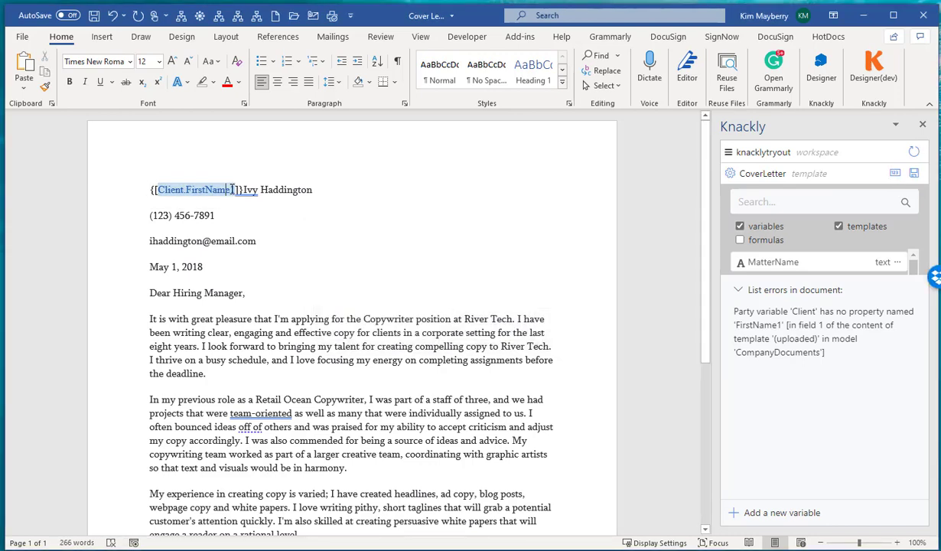
key("Delete")
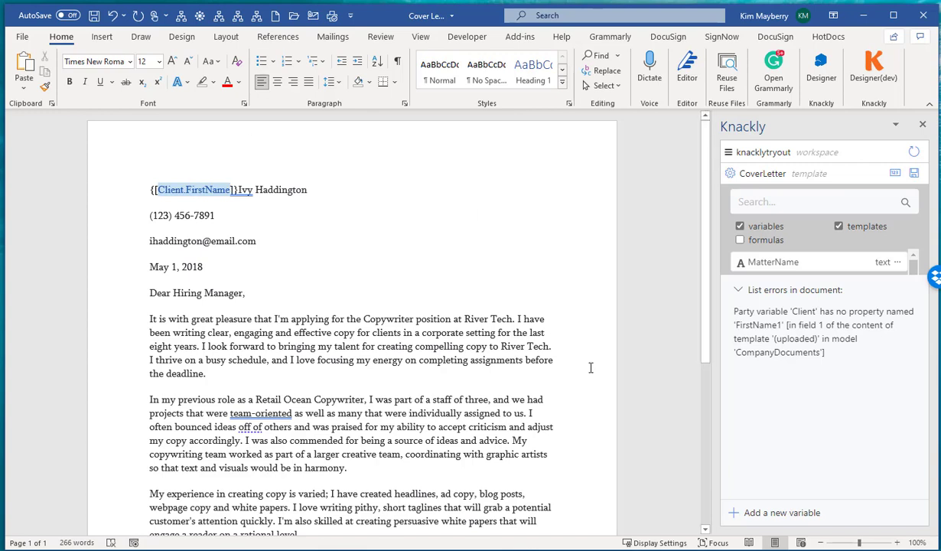
left_click(739, 291)
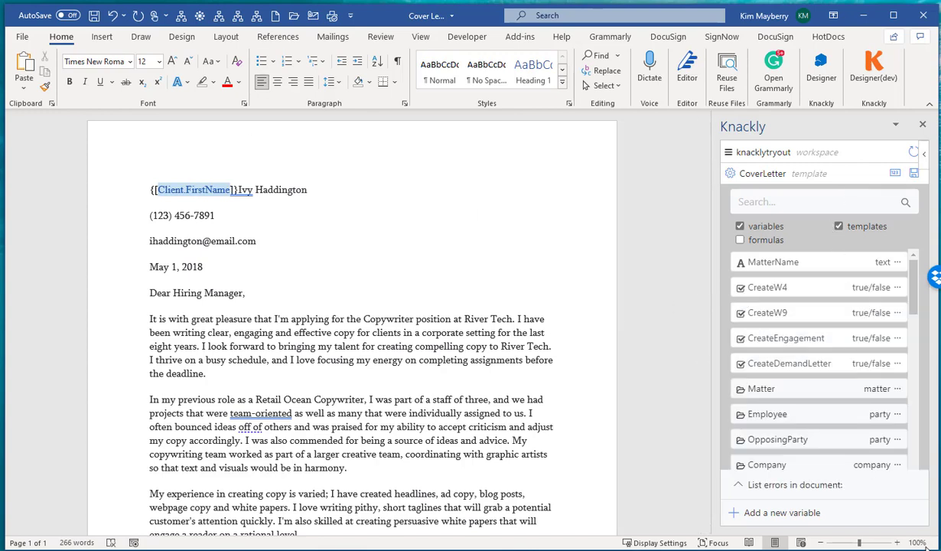
left_click(913, 152)
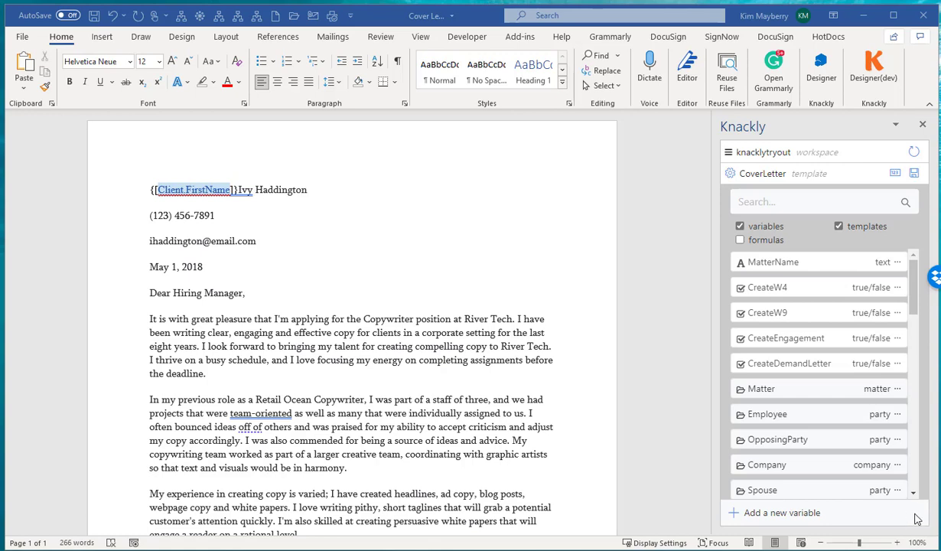
- Open the template's help site in the browser and minimize its window
left_click(729, 174)
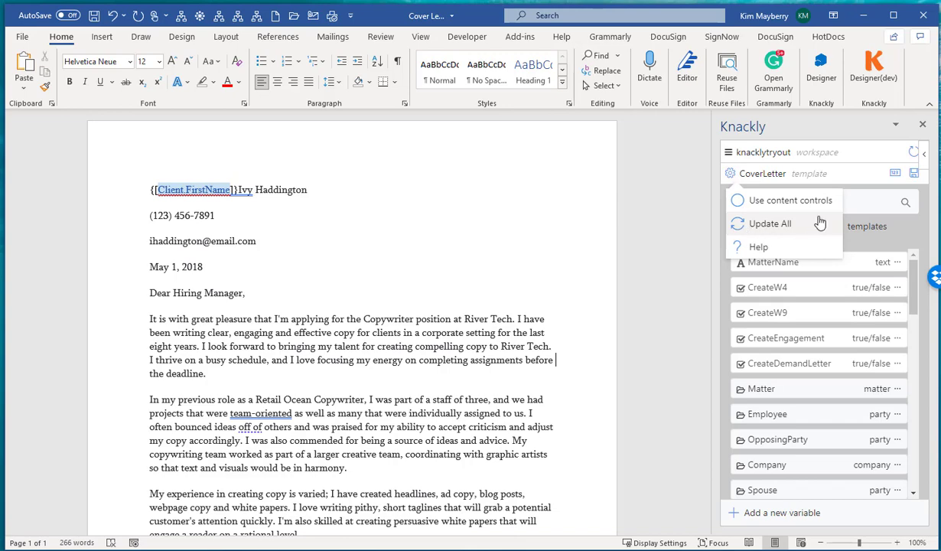
left_click(758, 249)
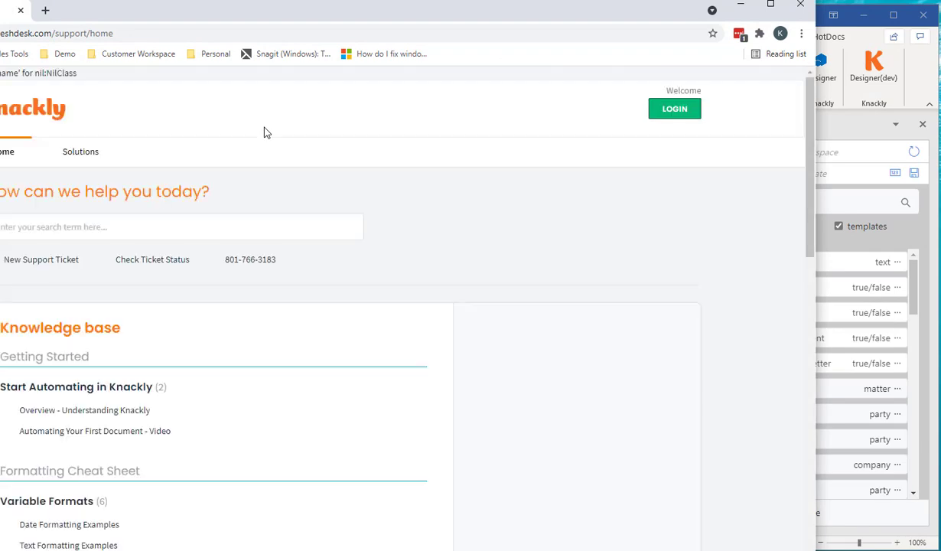
left_click(740, 5)
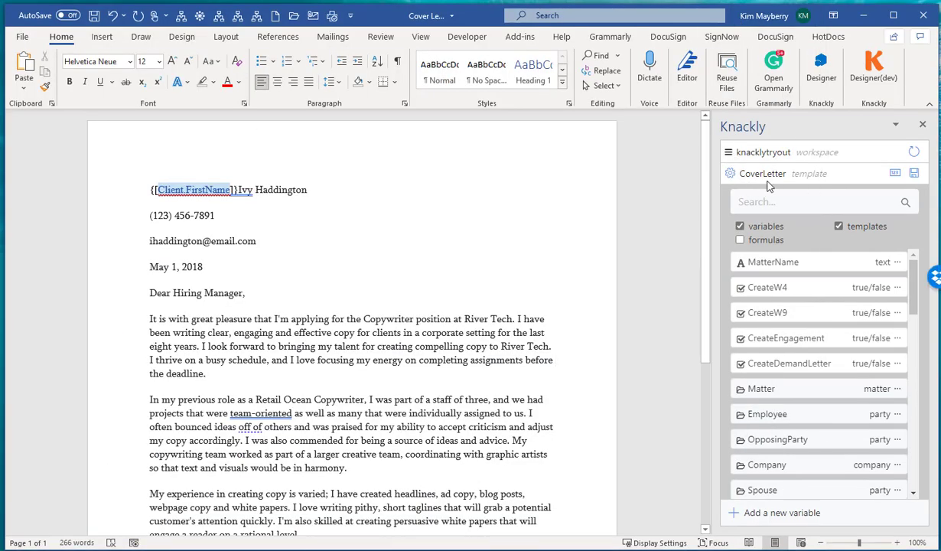
- Open the workspace's online Designer, bring its sign-in window into view, and close it
left_click(728, 154)
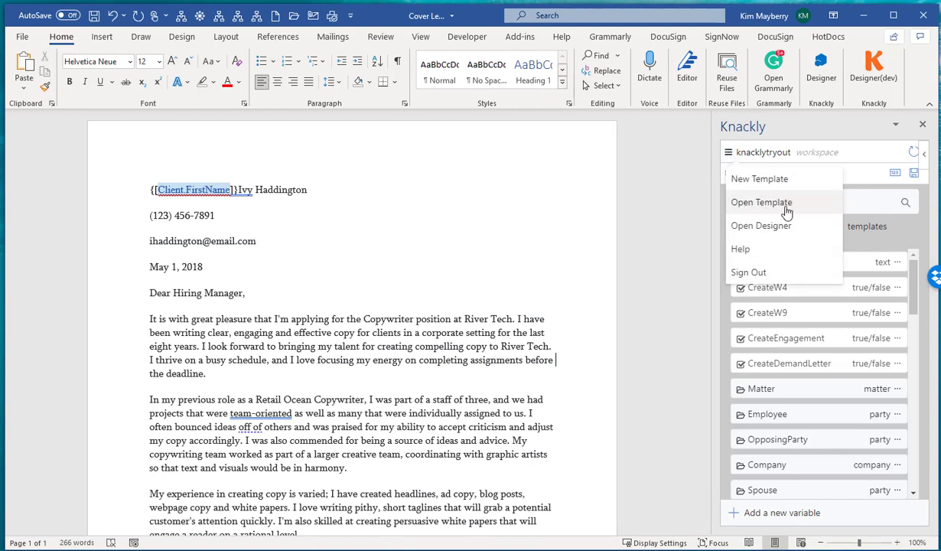
left_click(750, 227)
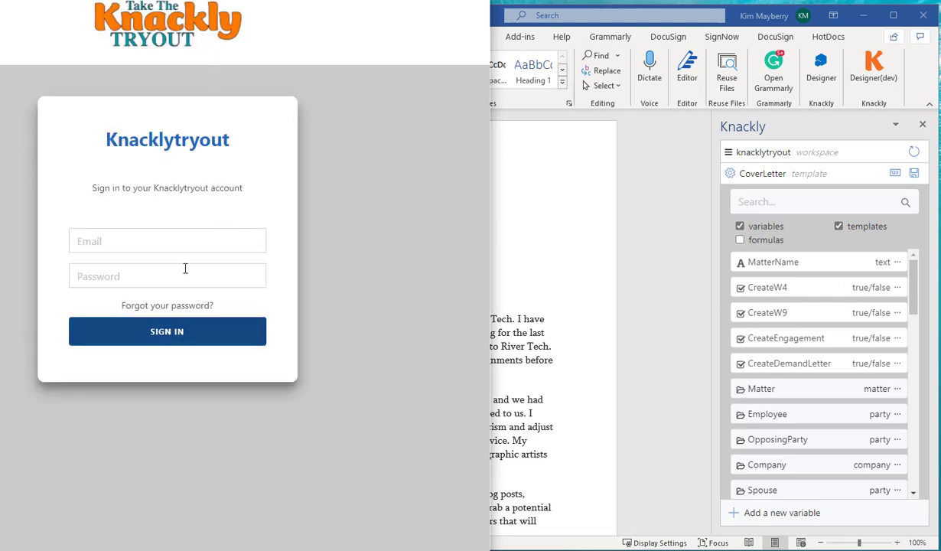
left_click_drag(283, 0, 467, 19)
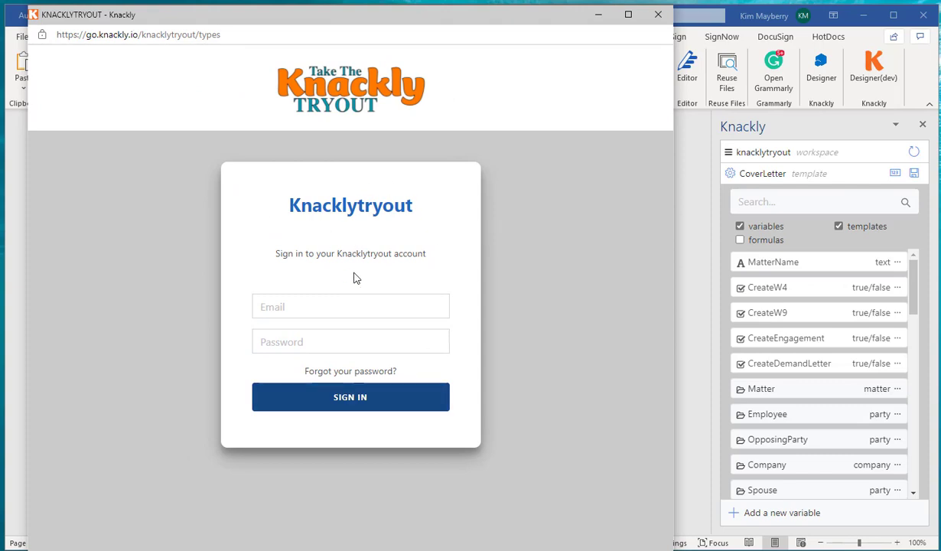
left_click(658, 14)
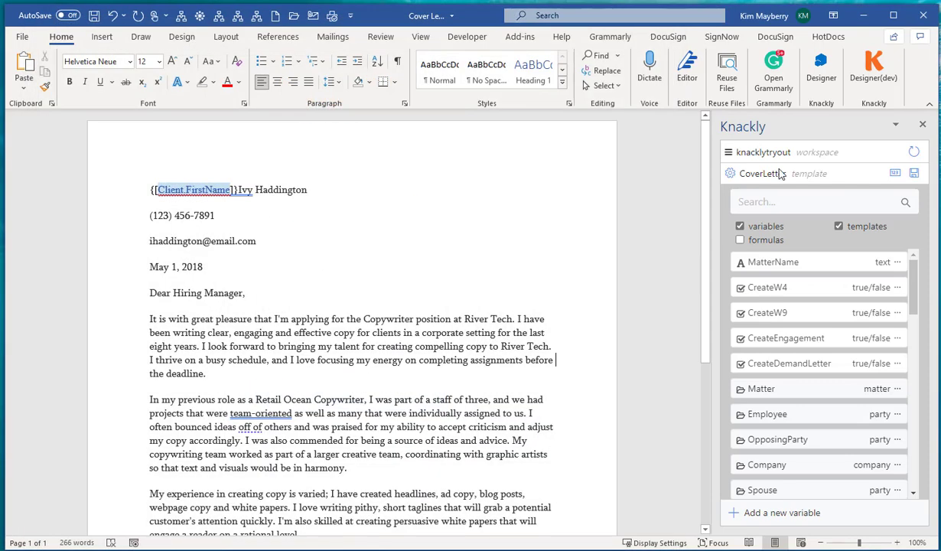
- Open the existing EngagementLetter template from the CompanyDocuments model and return to the cover letter document
left_click(730, 154)
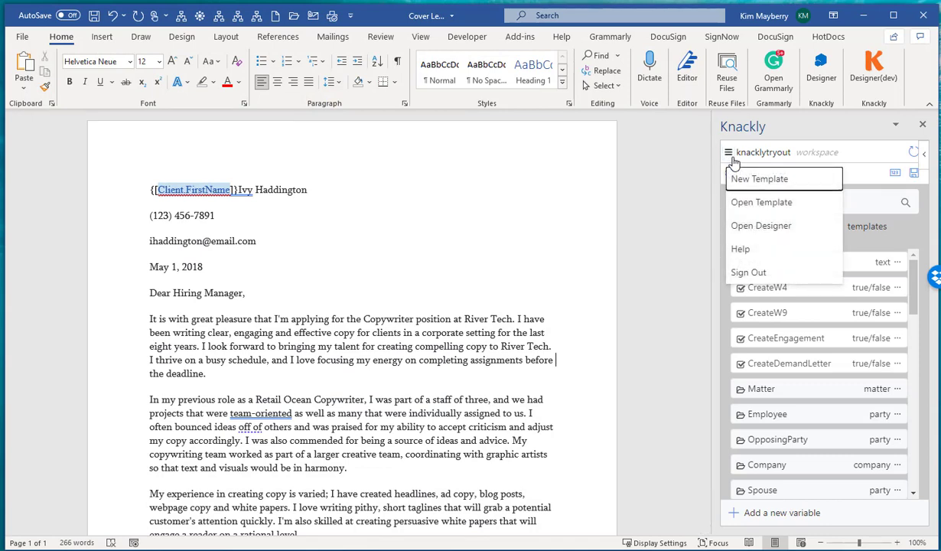
left_click(781, 204)
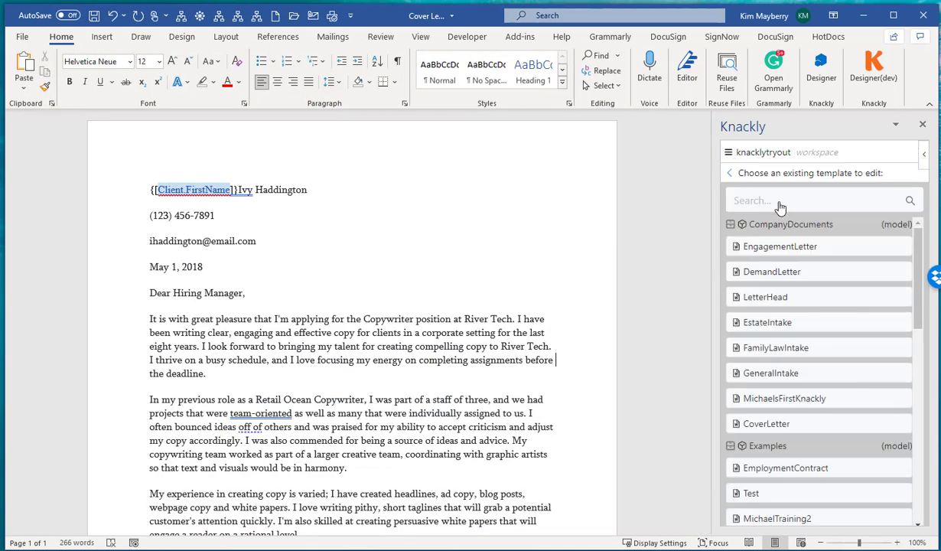
left_click(792, 244)
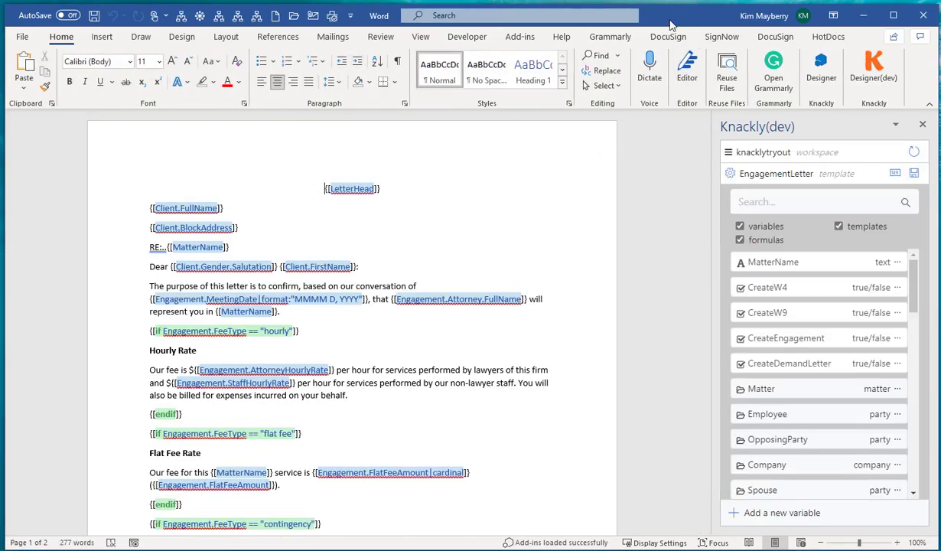
left_click_drag(671, 25, 678, 214)
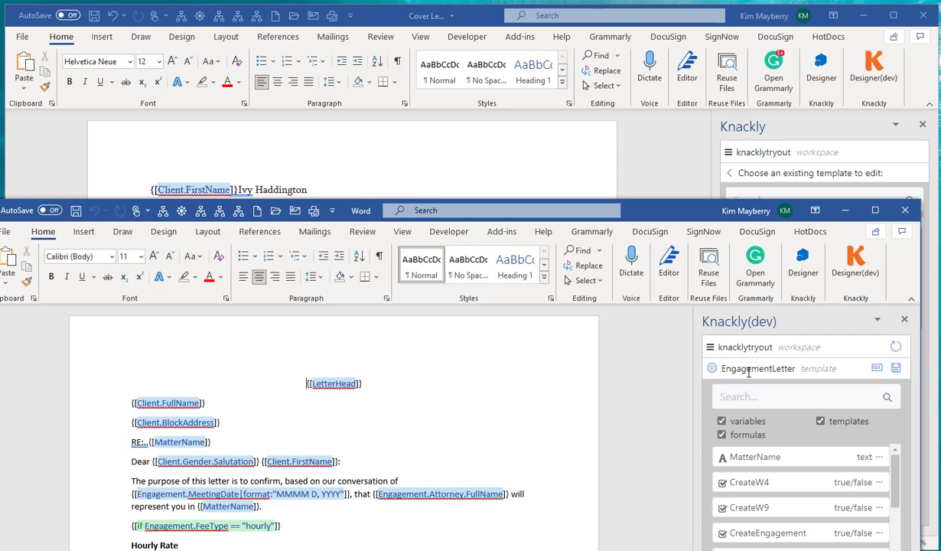
left_click(704, 178)
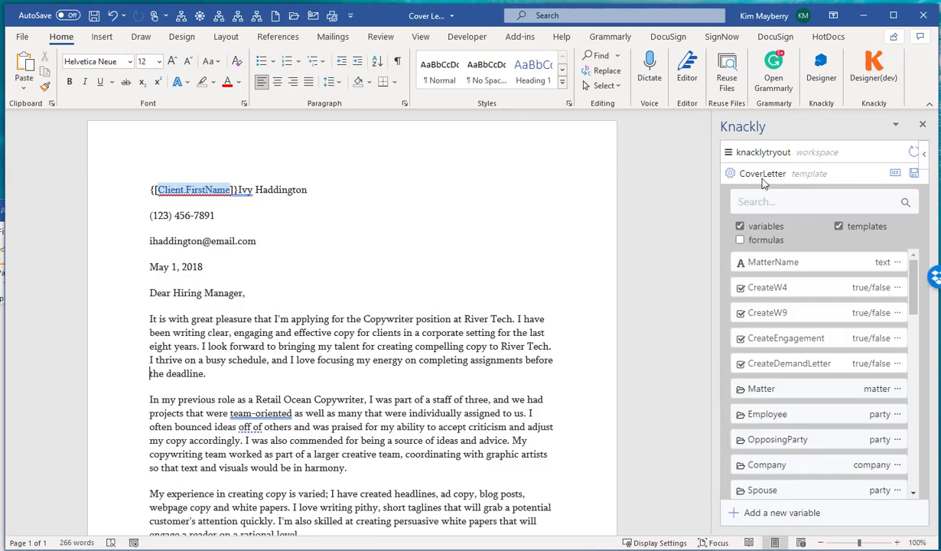